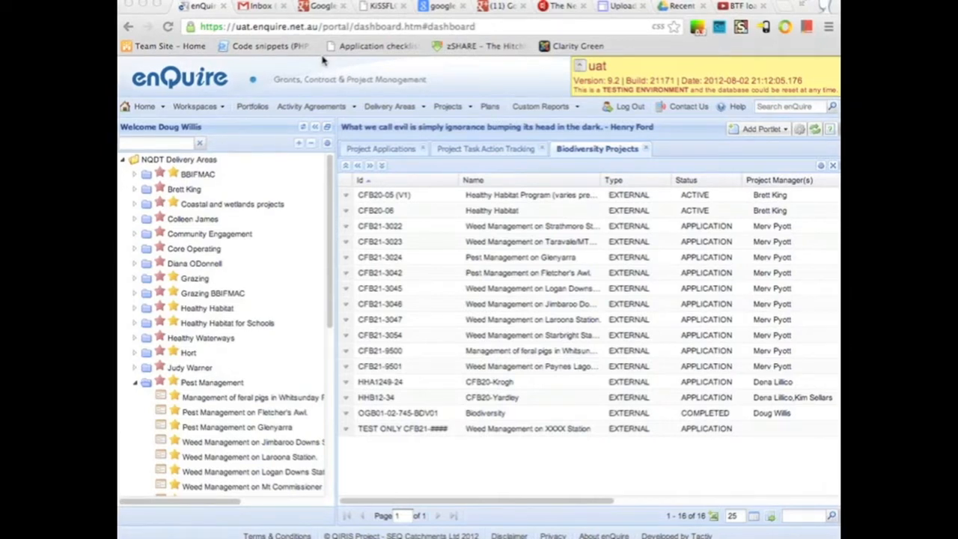
- Open the offline project creation page, which offers the bulk upload template for project applications
{"action": "left_click", "coordinate": [471, 108]}
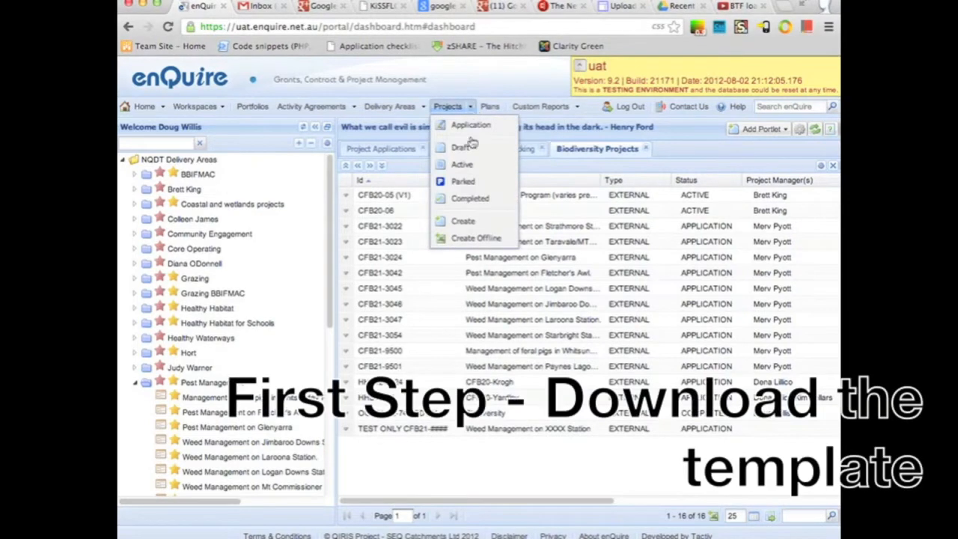
{"action": "left_click", "coordinate": [470, 241]}
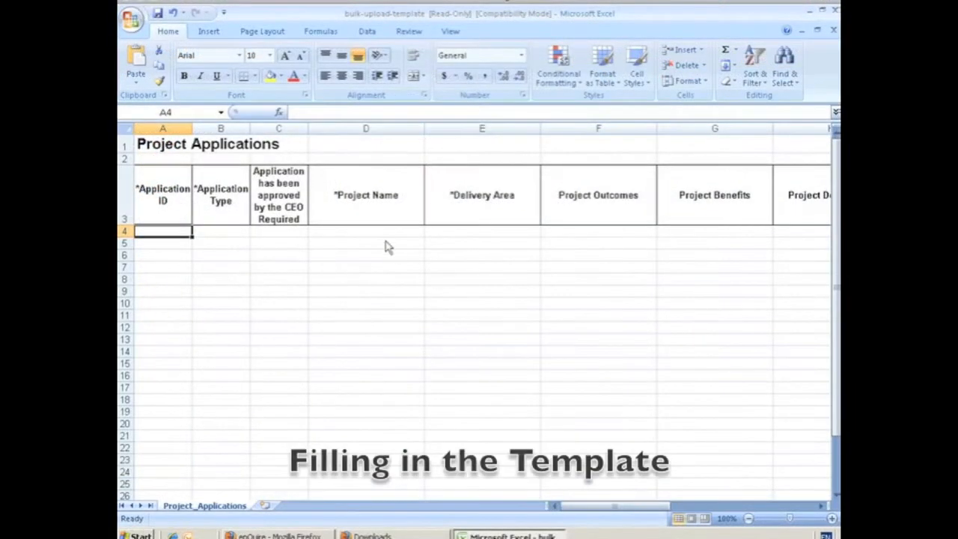
- In row 4 of the bulk upload template in Excel, enter application ID RSQ01-89256 and set the application type to External
{"action": "left_click", "coordinate": [416, 267]}
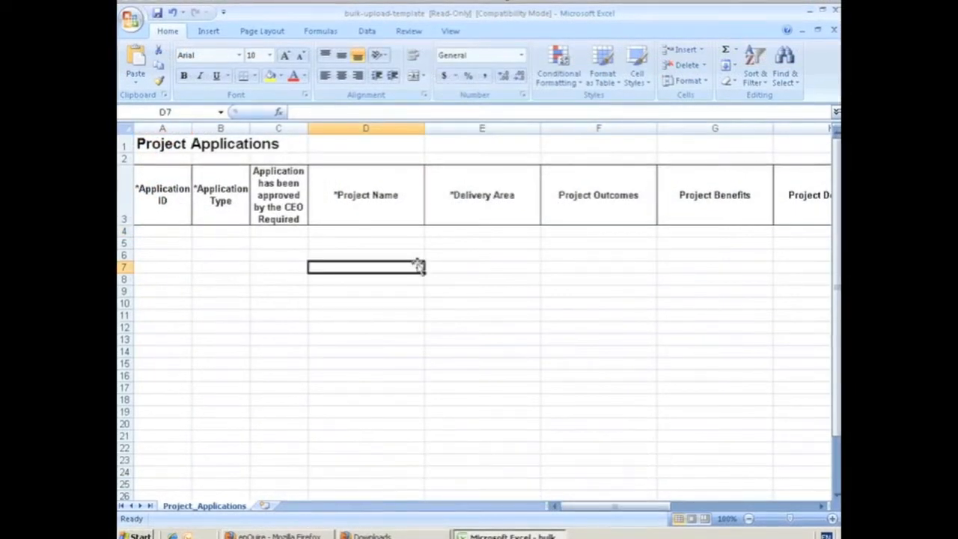
{"action": "left_click", "coordinate": [167, 231]}
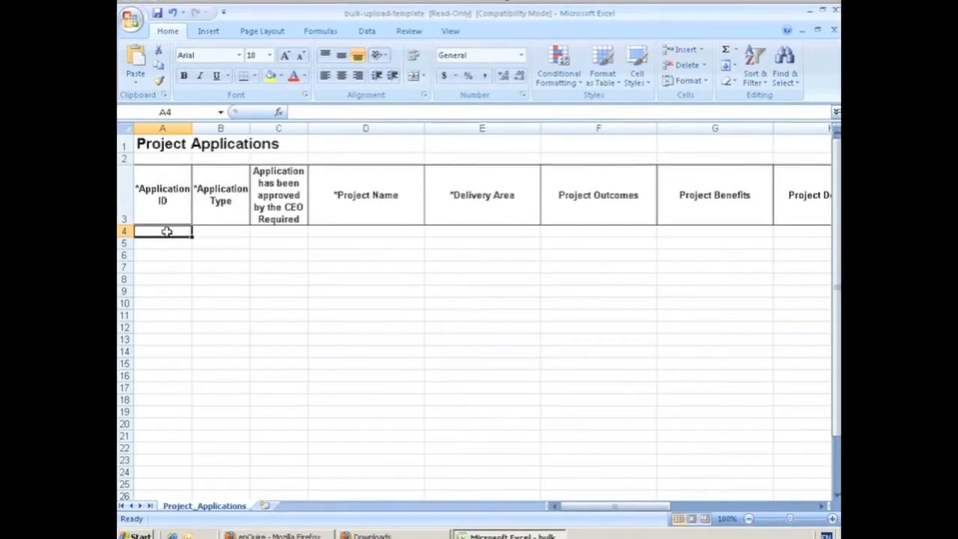
{"action": "type", "text": "RSQ01-89256"}
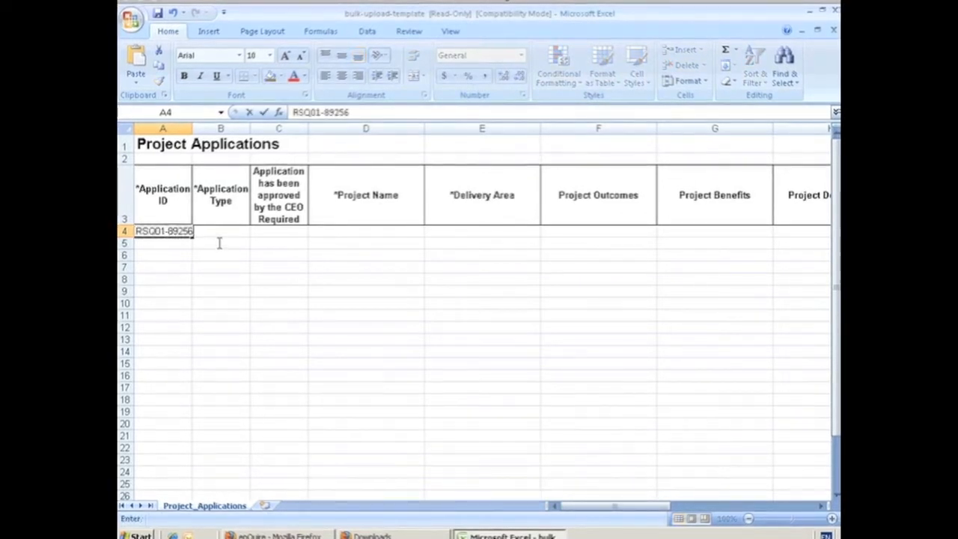
{"action": "left_click", "coordinate": [230, 235]}
{"action": "left_click", "coordinate": [256, 235]}
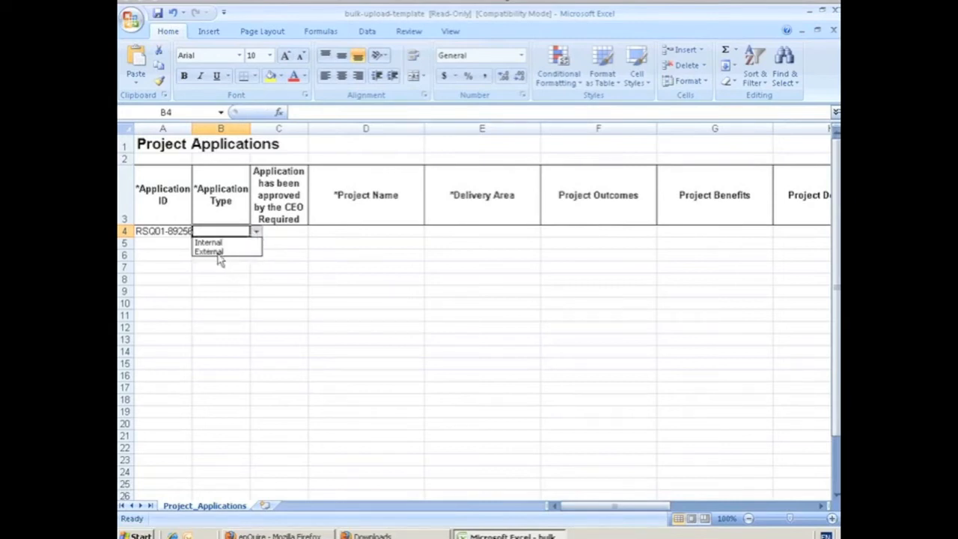
{"action": "left_click", "coordinate": [218, 253]}
- Set the CEO approval field in row 4 to No and enter "Legume Fitter" as the project name
{"action": "left_click", "coordinate": [289, 232]}
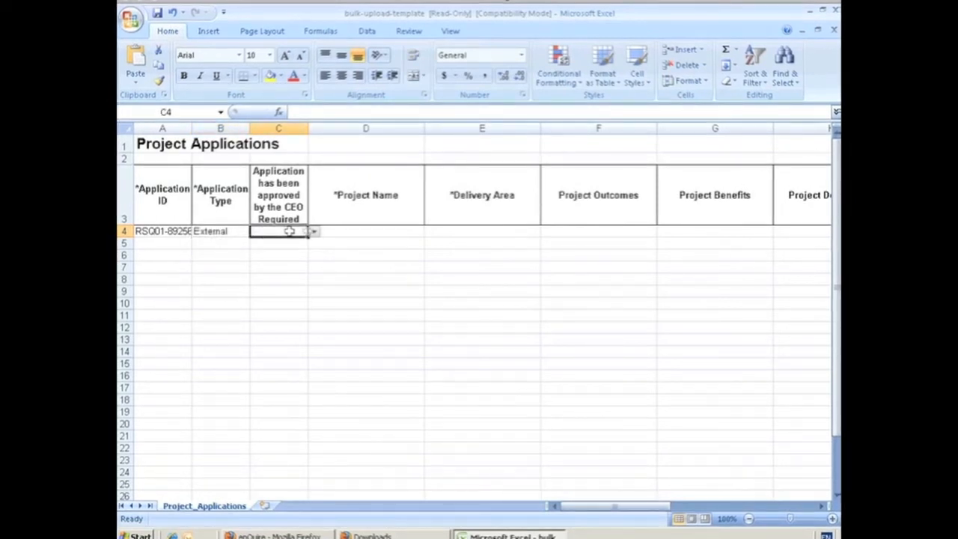
{"action": "left_click", "coordinate": [315, 234]}
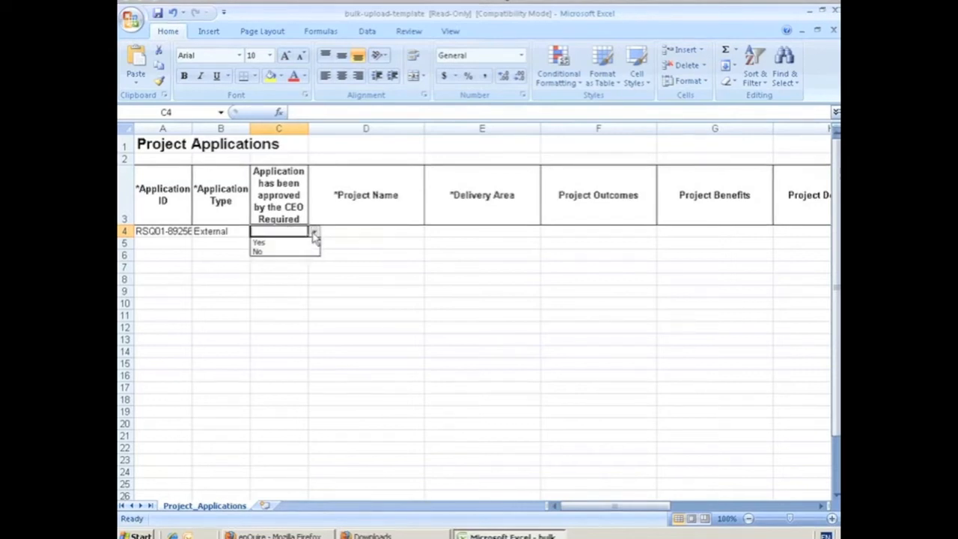
{"action": "left_click", "coordinate": [289, 252]}
{"action": "left_click", "coordinate": [359, 232]}
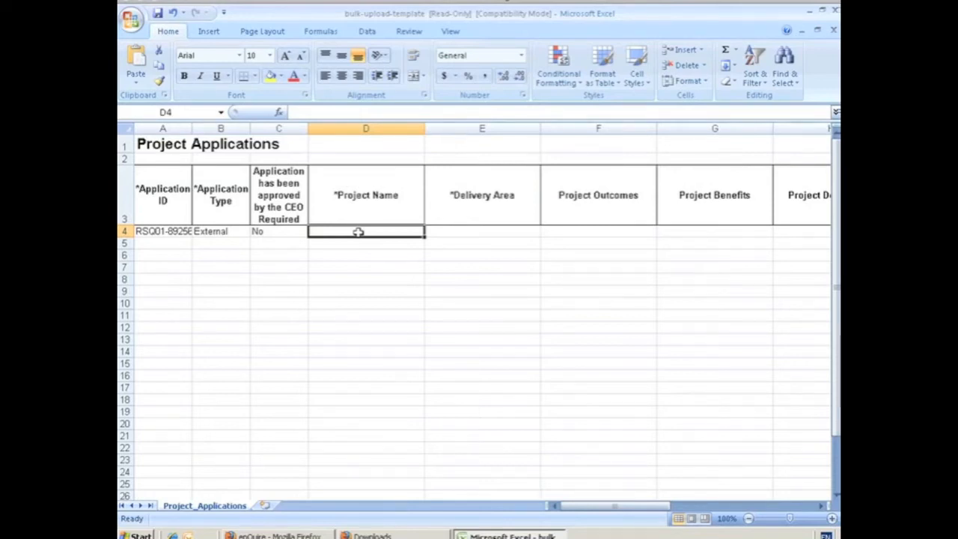
{"action": "type", "text": "Legume Fitter"}
- Choose "Sugar - Sugar" as the delivery area in row 4 and enter "Will do domethinth special" as the project outcomes
{"action": "left_click", "coordinate": [496, 233]}
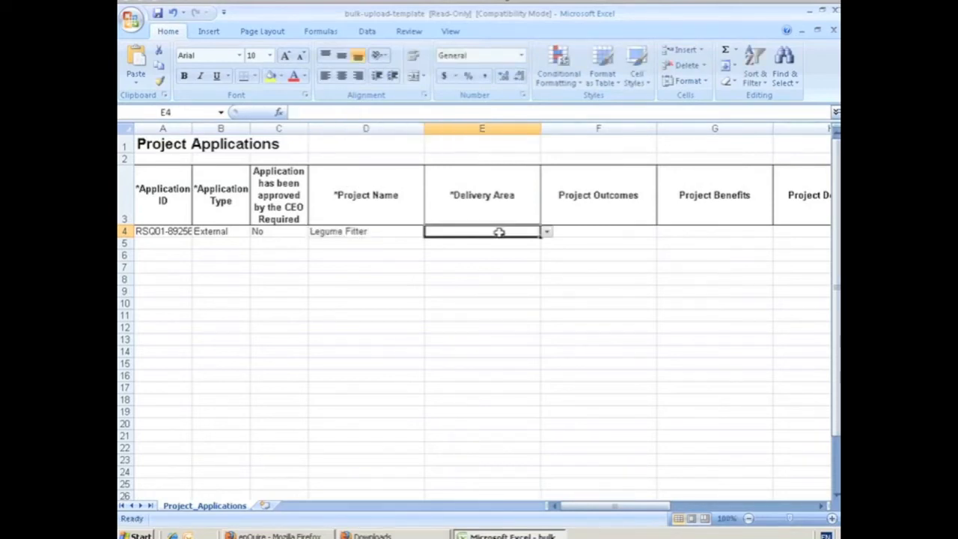
{"action": "left_click", "coordinate": [547, 235]}
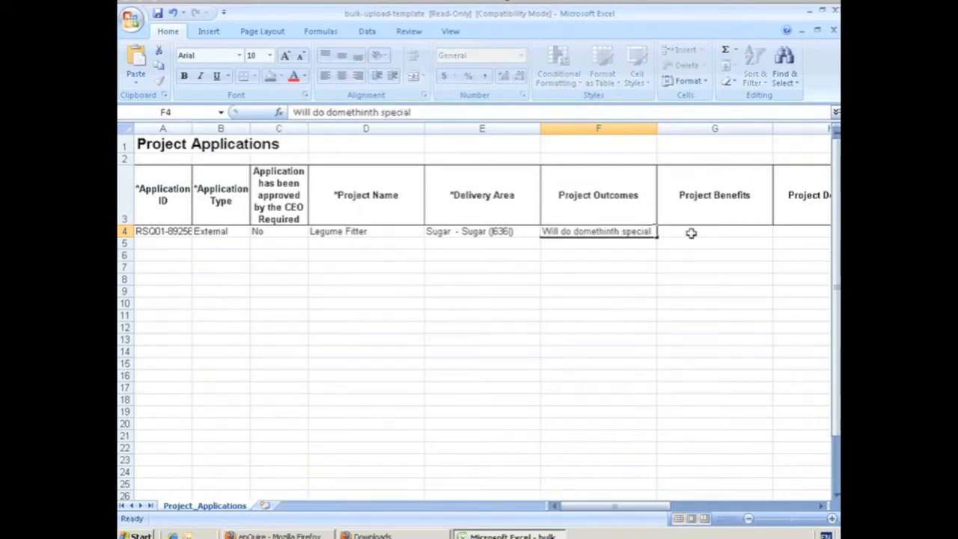
- Enter "Improve Soil" as the project benefits and "This is a real cool project" as the project description in row 4
{"action": "left_click", "coordinate": [692, 232]}
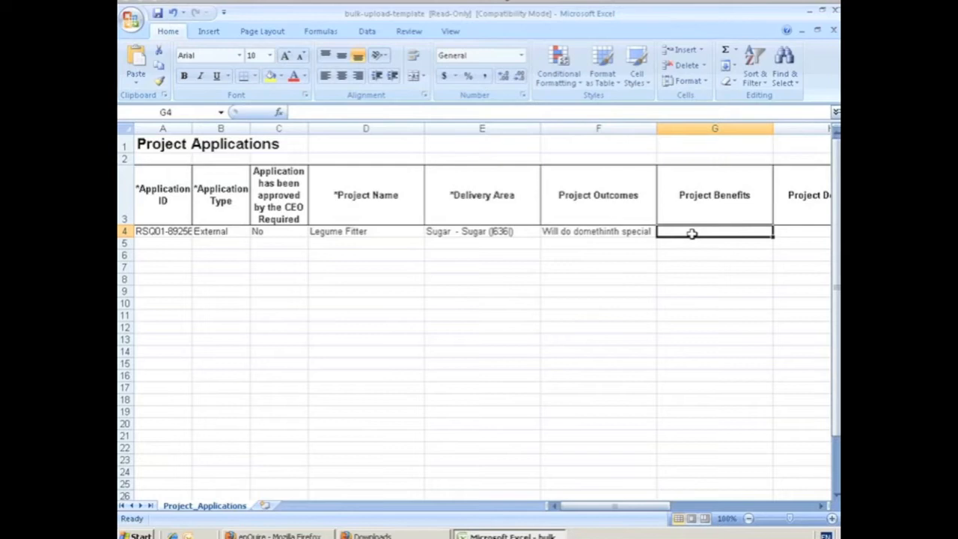
{"action": "type", "text": "Improve Soil"}
{"action": "key", "text": "Tab"}
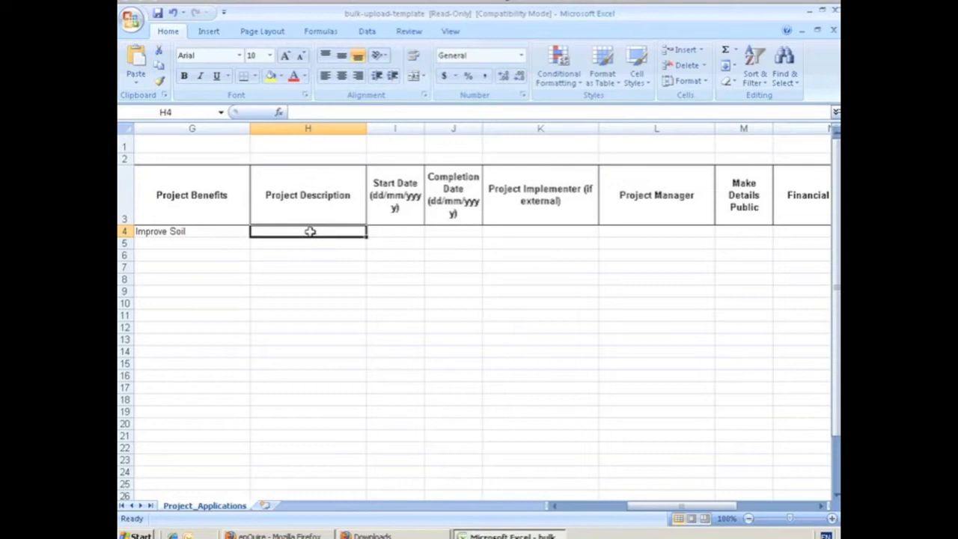
{"action": "type", "text": "This is a real cool project"}
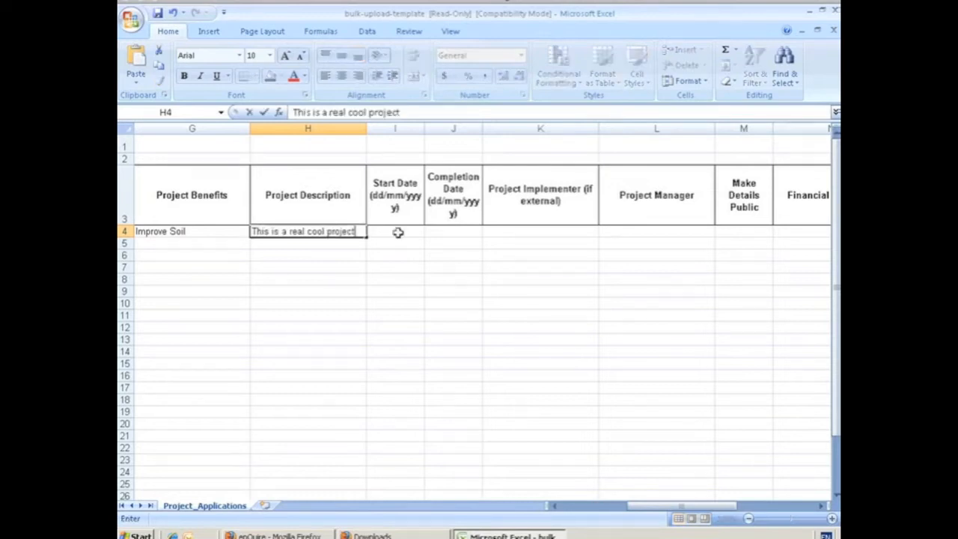
- Set the project's start date to 10/10/2012 and its completion date to 10/10/2013 in row 4
{"action": "left_click", "coordinate": [398, 232]}
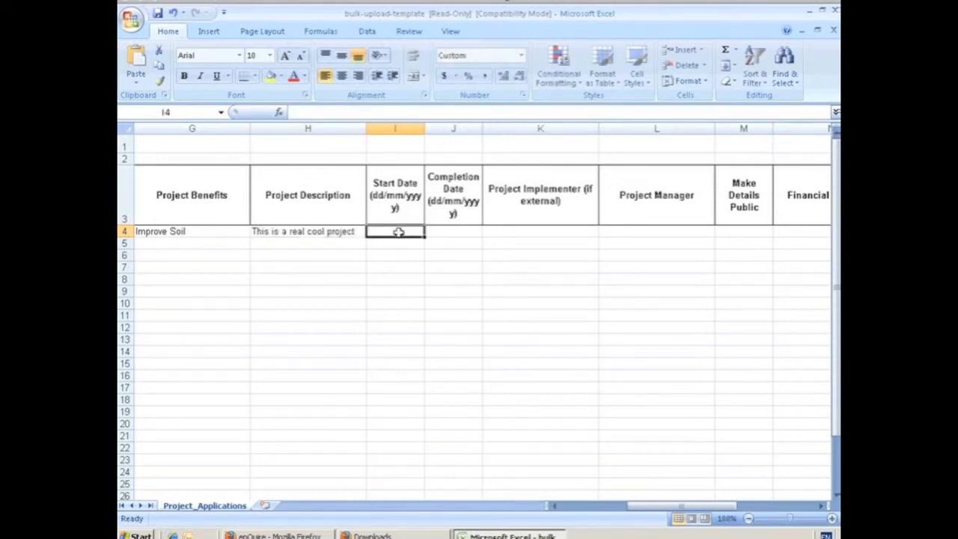
{"action": "type", "text": "10/10/2012"}
{"action": "left_click", "coordinate": [450, 232]}
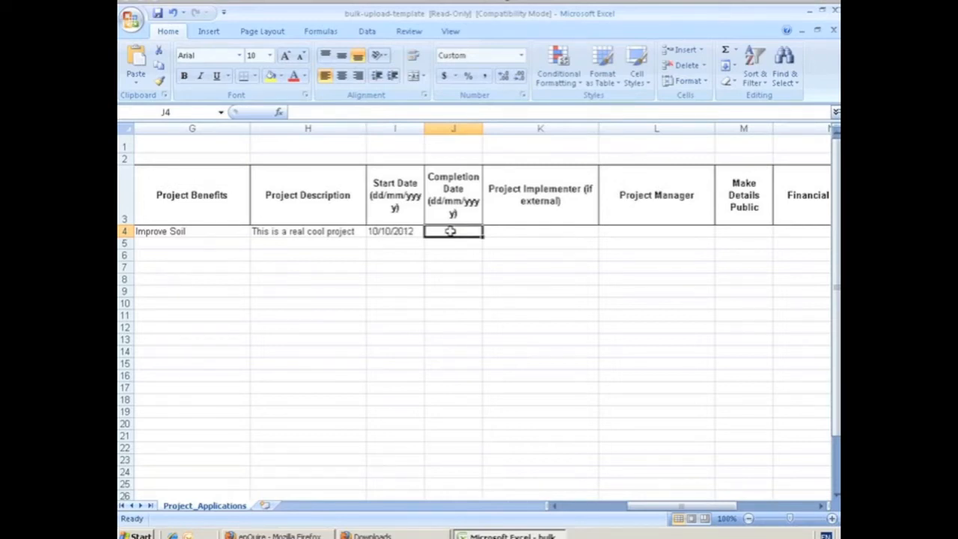
{"action": "type", "text": "10/10/2013"}
- Select an external project implementer and a project manager for the row 4 application from the predefined names
{"action": "left_click", "coordinate": [559, 231]}
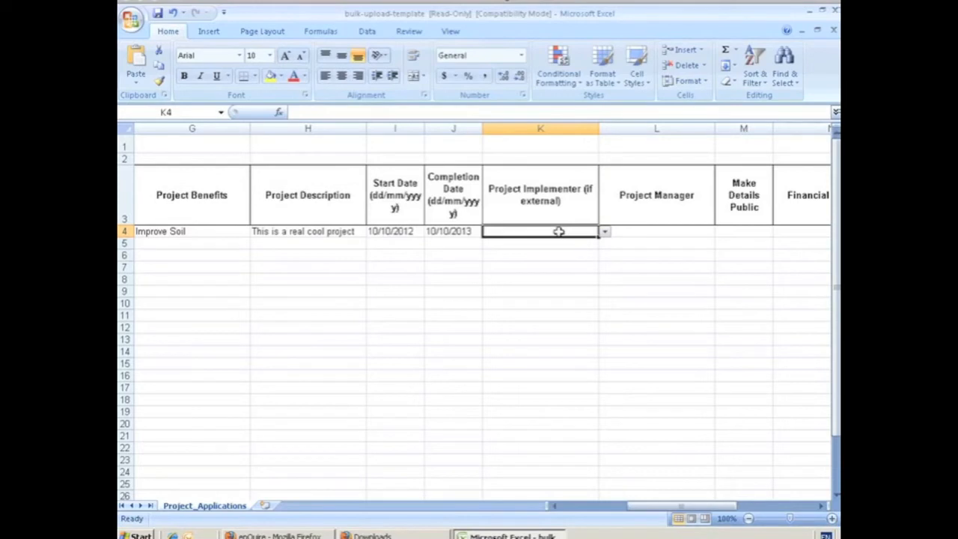
{"action": "left_click", "coordinate": [605, 233]}
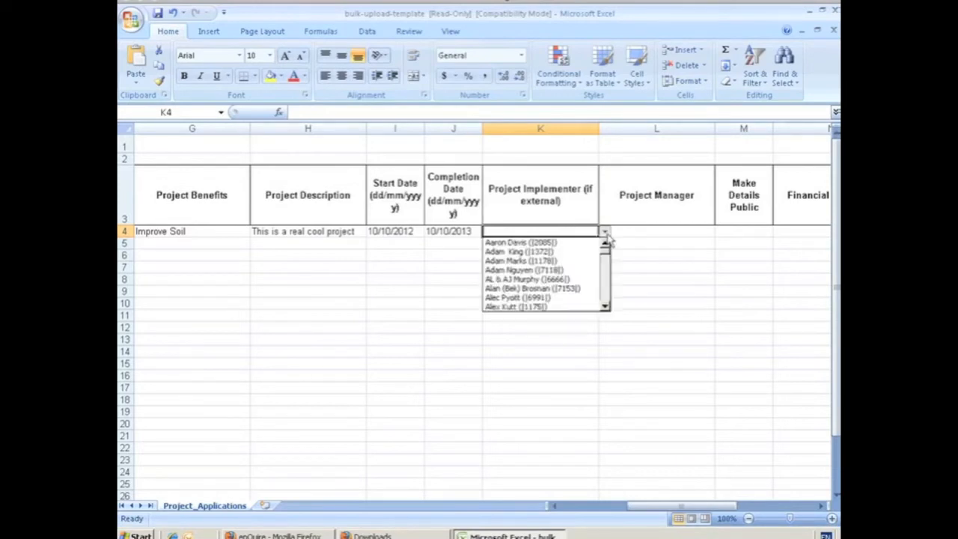
{"action": "scroll", "coordinate": [537, 277], "scroll_direction": "down", "scroll_amount": 5}
{"action": "left_click", "coordinate": [536, 271]}
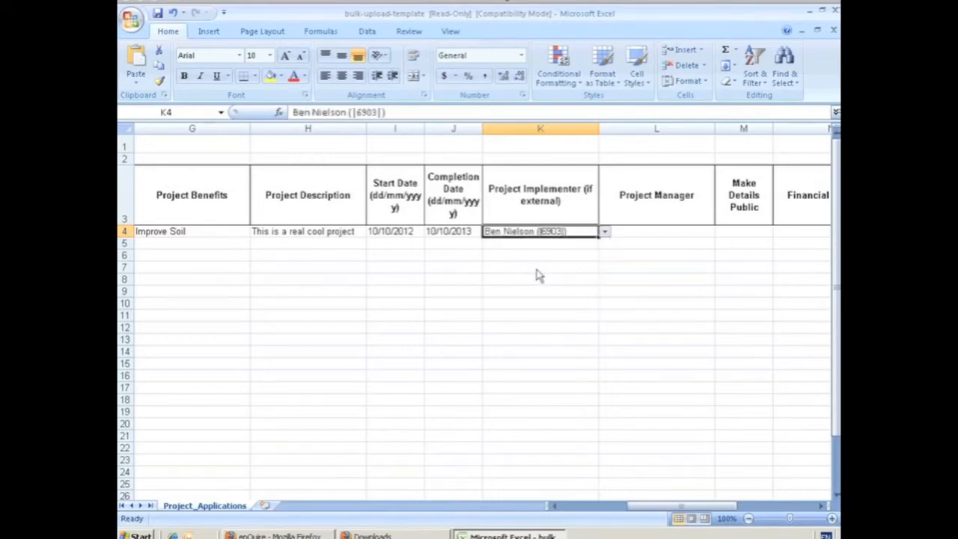
{"action": "left_click", "coordinate": [644, 233]}
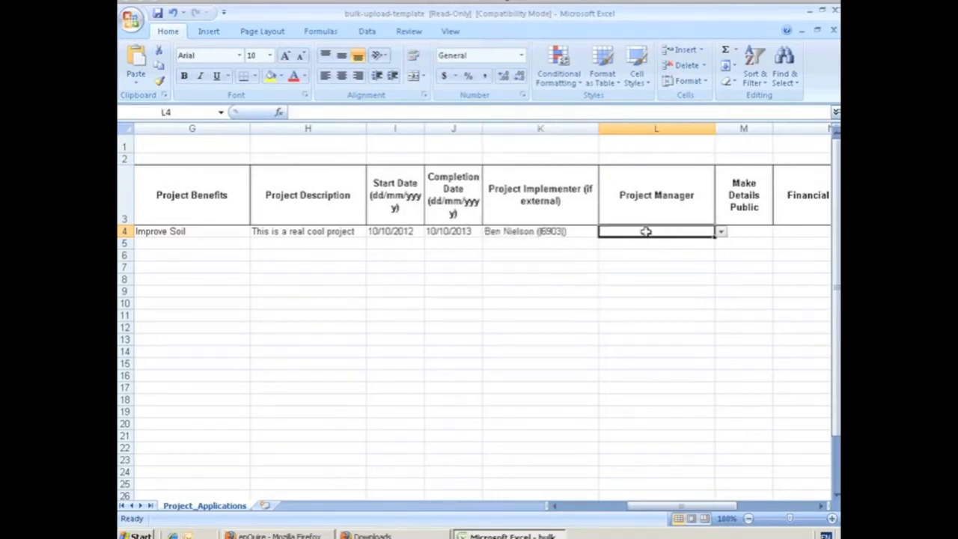
{"action": "left_click", "coordinate": [723, 234]}
{"action": "left_click", "coordinate": [721, 289]}
{"action": "left_click", "coordinate": [658, 279]}
- Set Make Details Public to No and enter RSQ01 as the financial job code in row 4
{"action": "left_click", "coordinate": [745, 230]}
{"action": "left_click", "coordinate": [779, 231]}
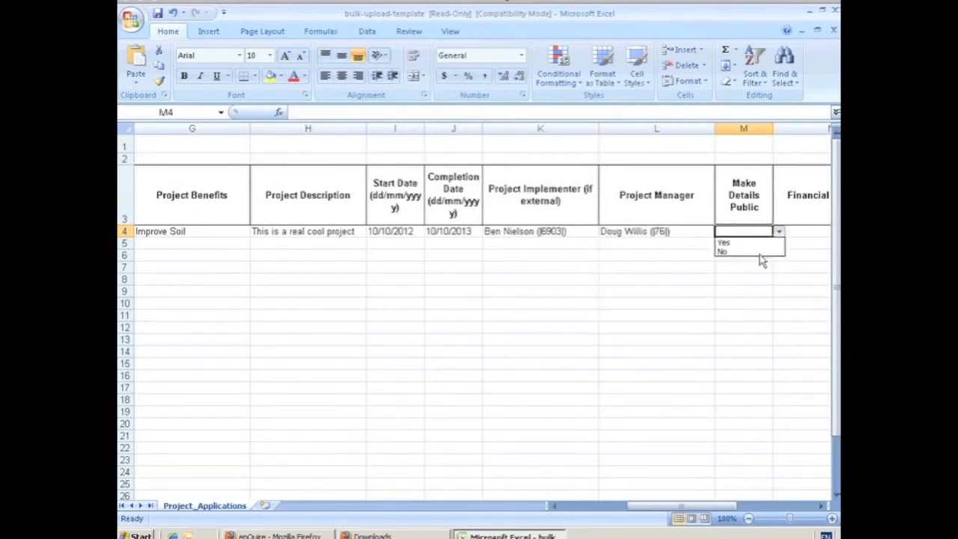
{"action": "left_click", "coordinate": [746, 254]}
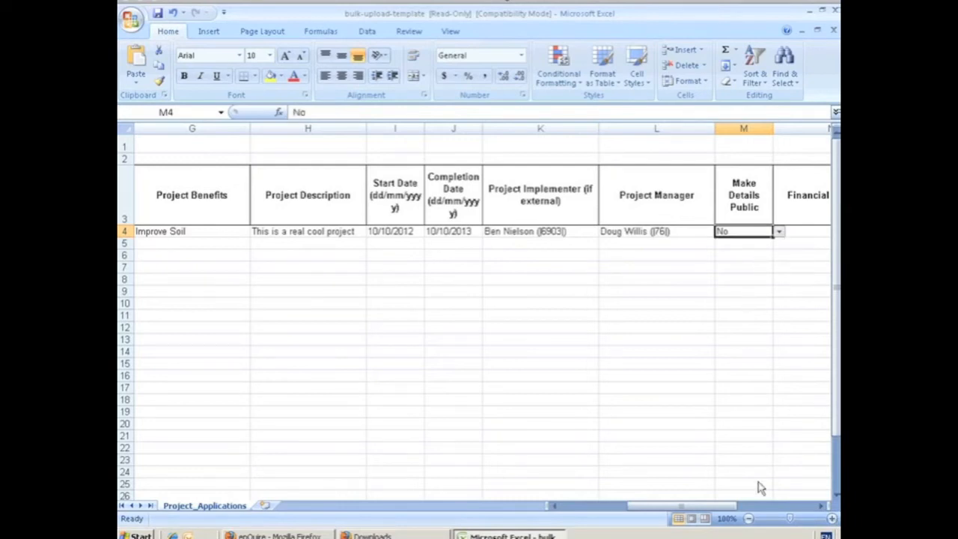
{"action": "left_click_drag", "start_coordinate": [723, 505], "coordinate": [746, 505]}
{"action": "left_click", "coordinate": [612, 232]}
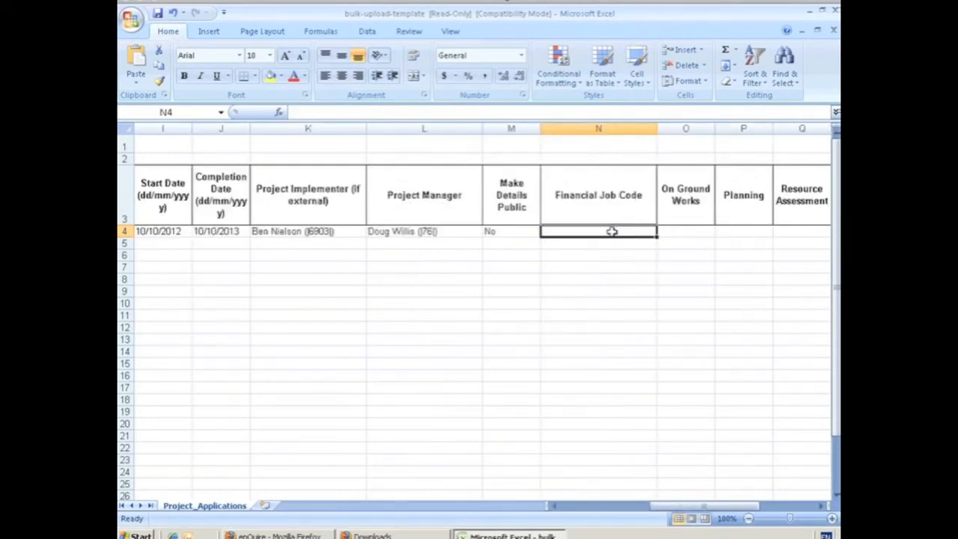
{"action": "type", "text": "RSQ01"}
- Set On Ground Works to Yes for the row 4 application
{"action": "left_click", "coordinate": [689, 230]}
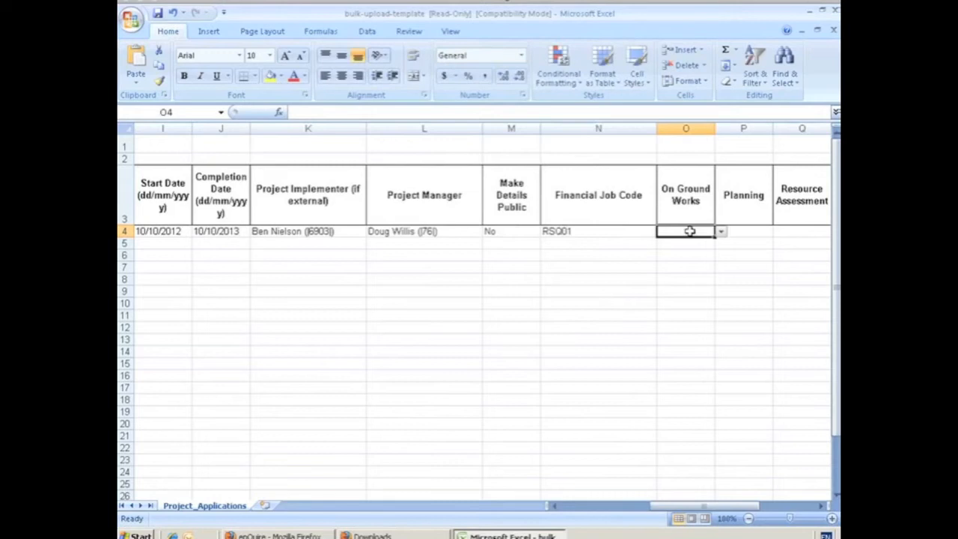
{"action": "left_click", "coordinate": [723, 232]}
{"action": "left_click", "coordinate": [665, 242]}
{"action": "left_click_drag", "start_coordinate": [726, 505], "coordinate": [771, 506]}
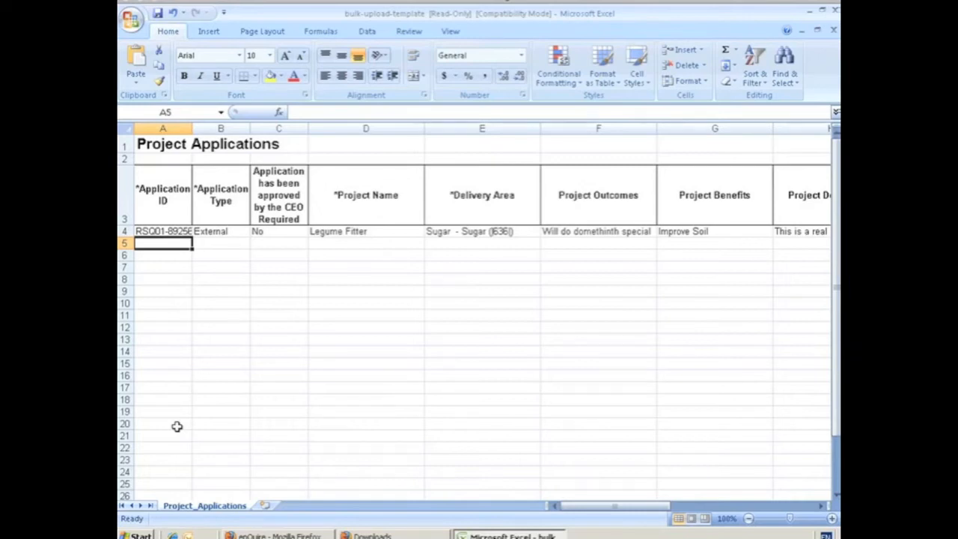
- Save the completed template as an Excel 97-2003 workbook named delete_me in My Documents
{"action": "left_click", "coordinate": [131, 23]}
{"action": "mouse_move", "coordinate": [155, 180]}
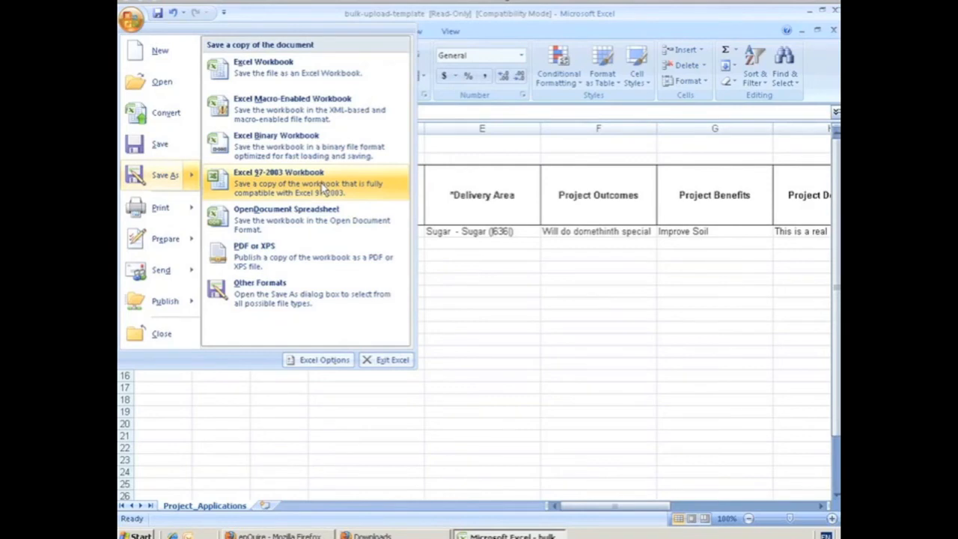
{"action": "left_click", "coordinate": [322, 187]}
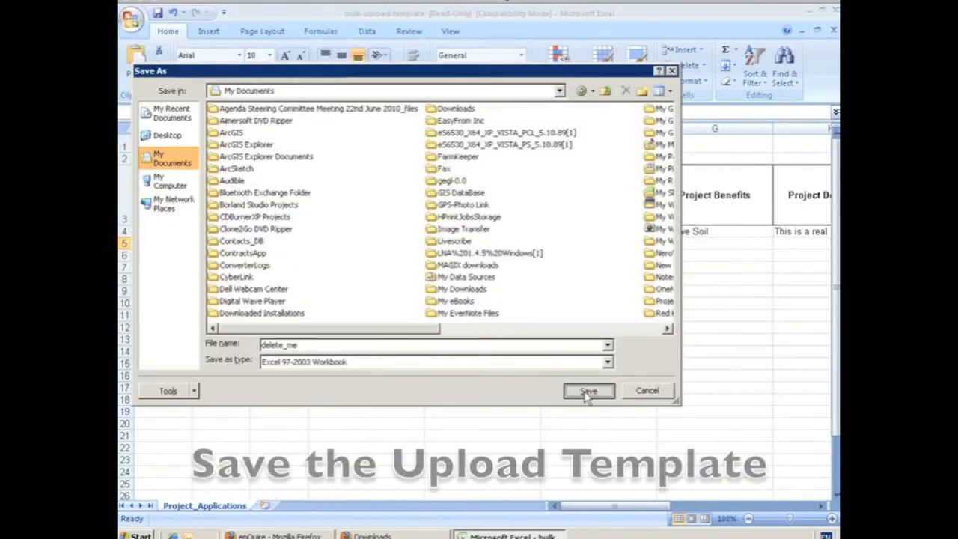
{"action": "left_click", "coordinate": [587, 391]}
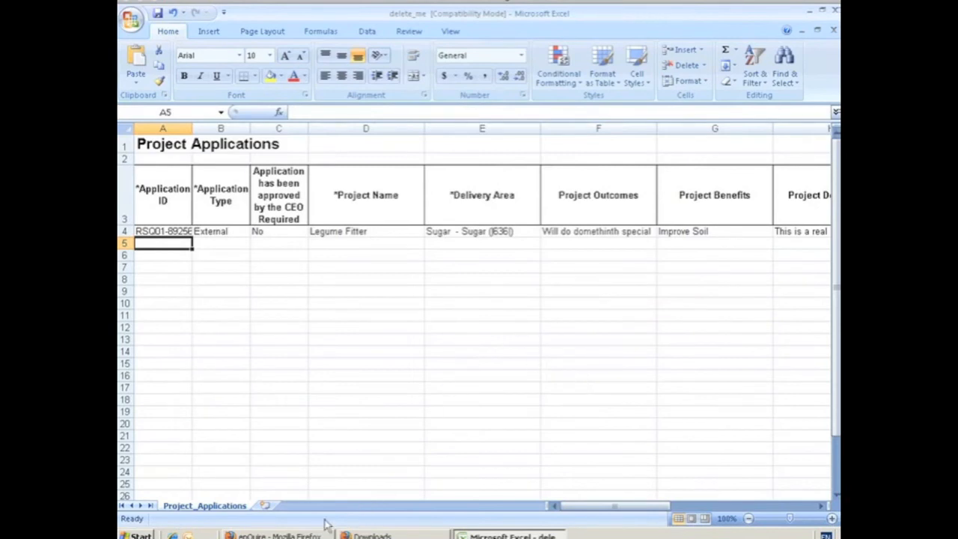
- Switch to enQuire in Firefox and choose delete_me.xls as the spreadsheet for the bulk upload
{"action": "left_click", "coordinate": [306, 535]}
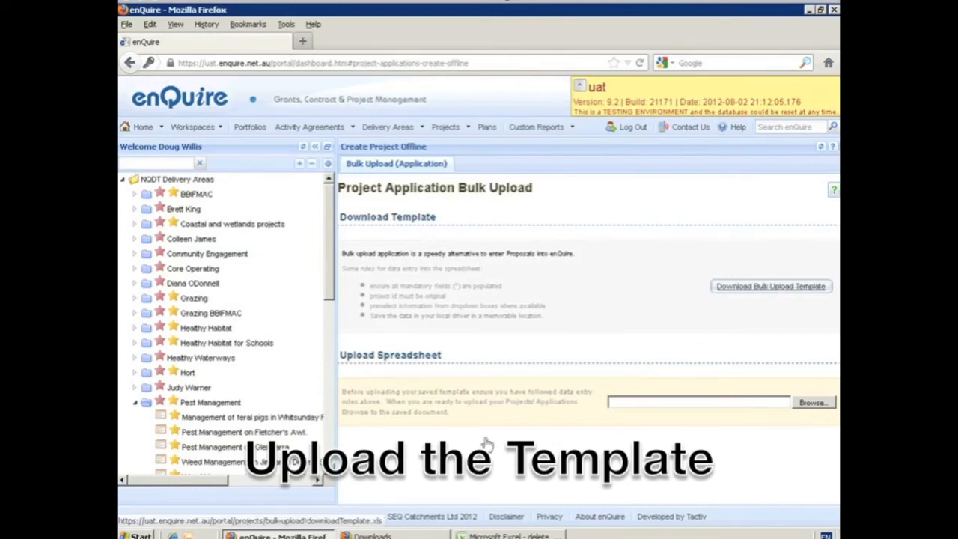
{"action": "left_click", "coordinate": [813, 402]}
{"action": "type", "text": "dele"}
{"action": "left_click", "coordinate": [298, 289]}
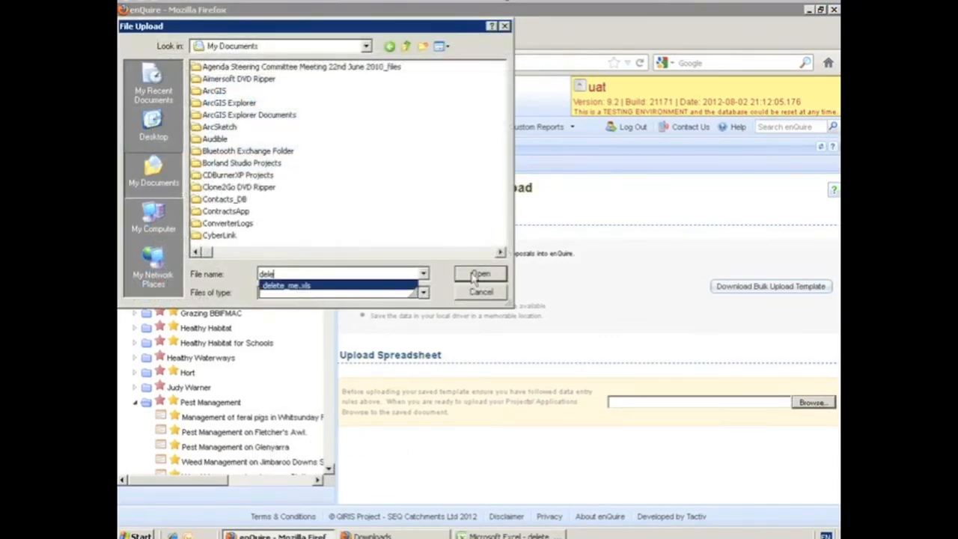
{"action": "left_click", "coordinate": [479, 274]}
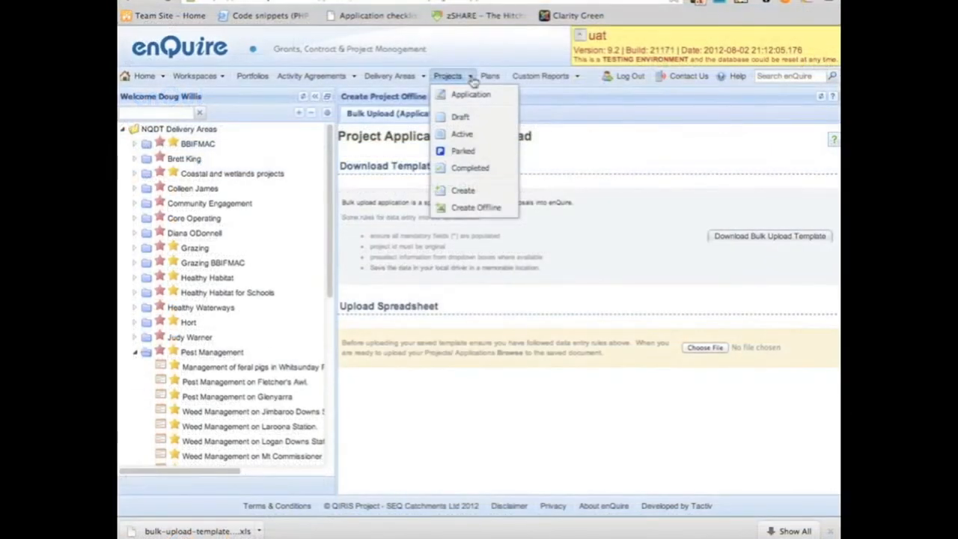
- Open the list of all project applications in enQuire and search it for the keyword 89256
{"action": "left_click", "coordinate": [472, 96]}
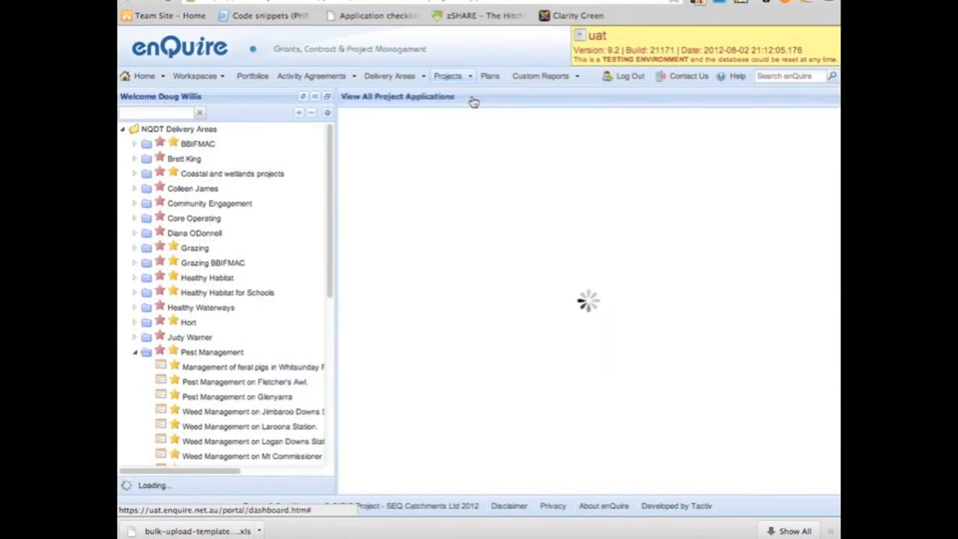
{"action": "left_click", "coordinate": [420, 114]}
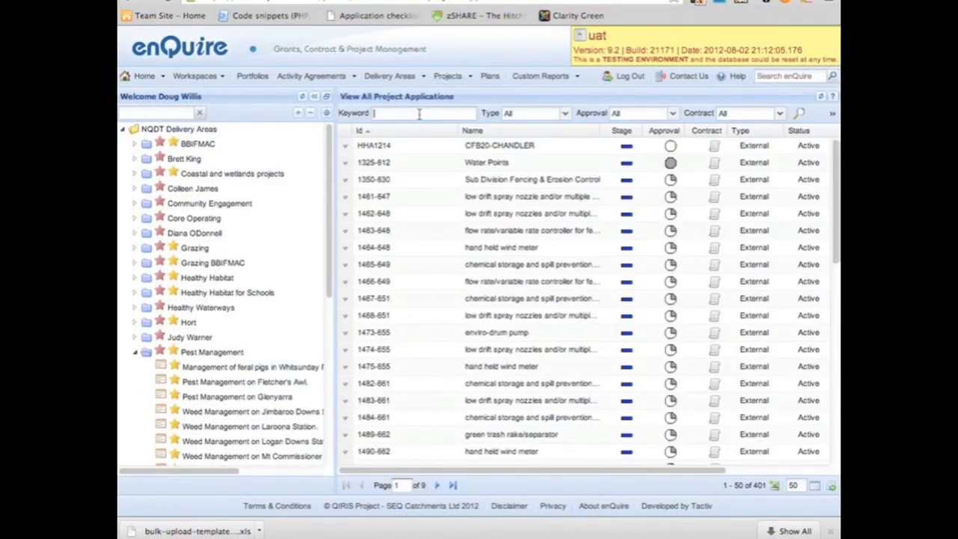
{"action": "type", "text": "89256"}
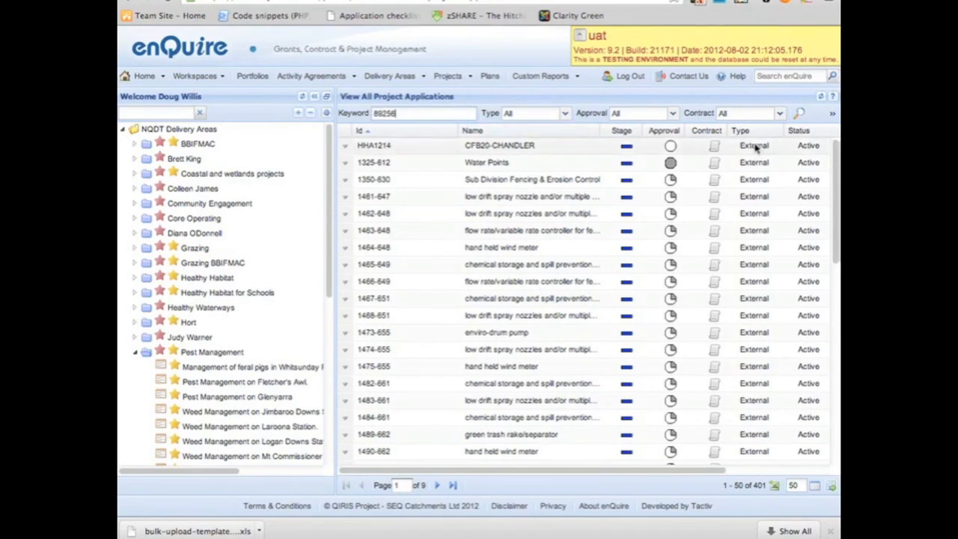
{"action": "left_click", "coordinate": [800, 113]}
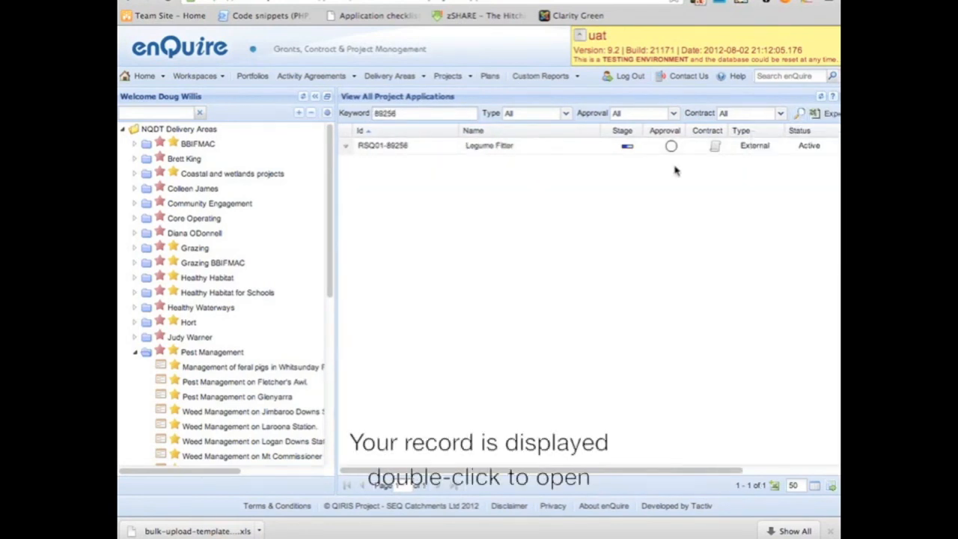
- Open the Legume Fitter application and review its project summary against the uploaded template data
{"action": "double_click", "coordinate": [387, 149]}
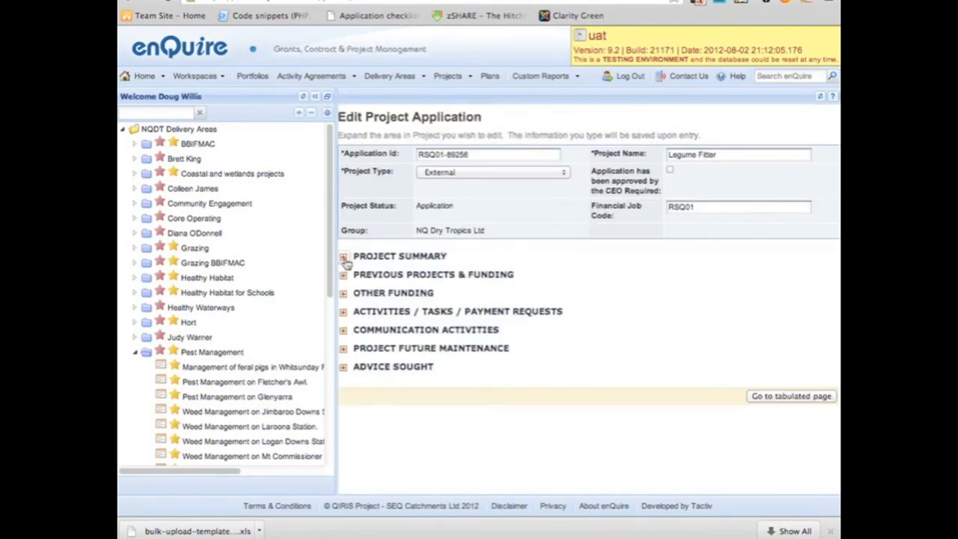
{"action": "left_click", "coordinate": [344, 257]}
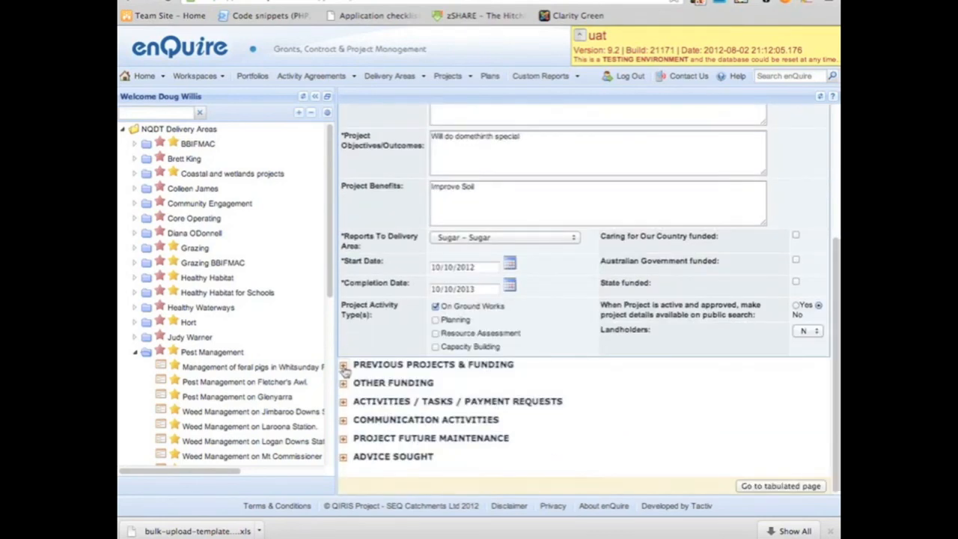
{"action": "scroll", "coordinate": [351, 367], "scroll_direction": "up", "scroll_amount": 5}
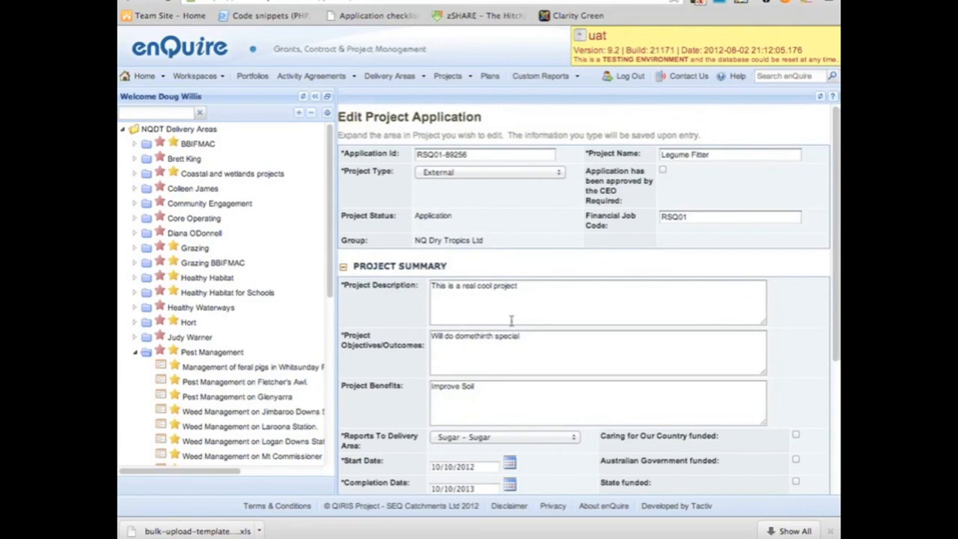
{"action": "scroll", "coordinate": [512, 319], "scroll_direction": "down", "scroll_amount": 4}
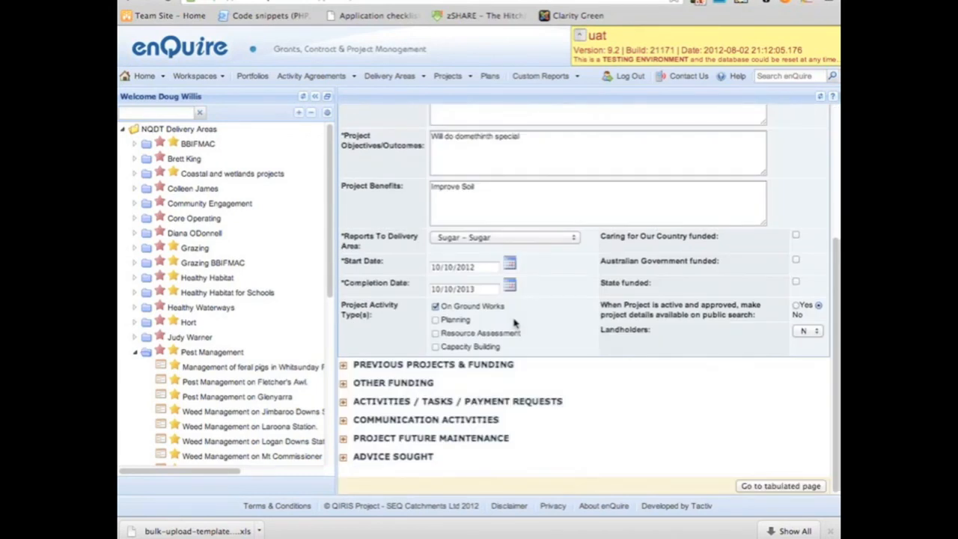